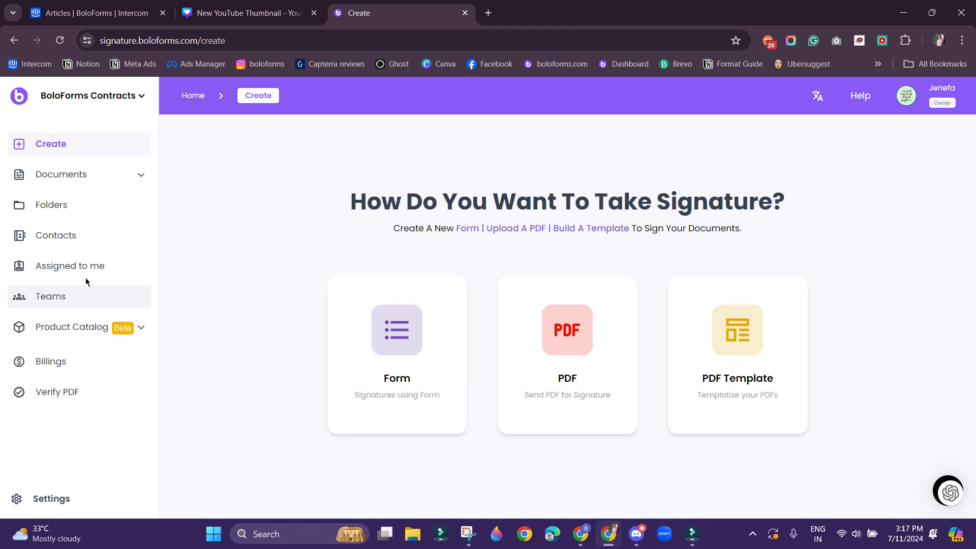
# - Start adding a collaborator to the team and enter the new member's e-mail address, picking the matching suggestion
pyautogui.click(39, 305)
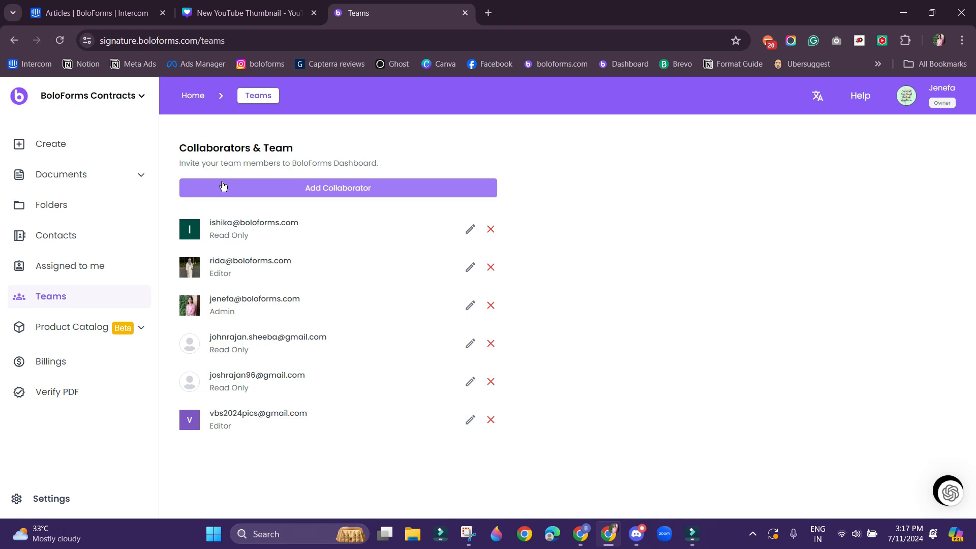
pyautogui.click(312, 185)
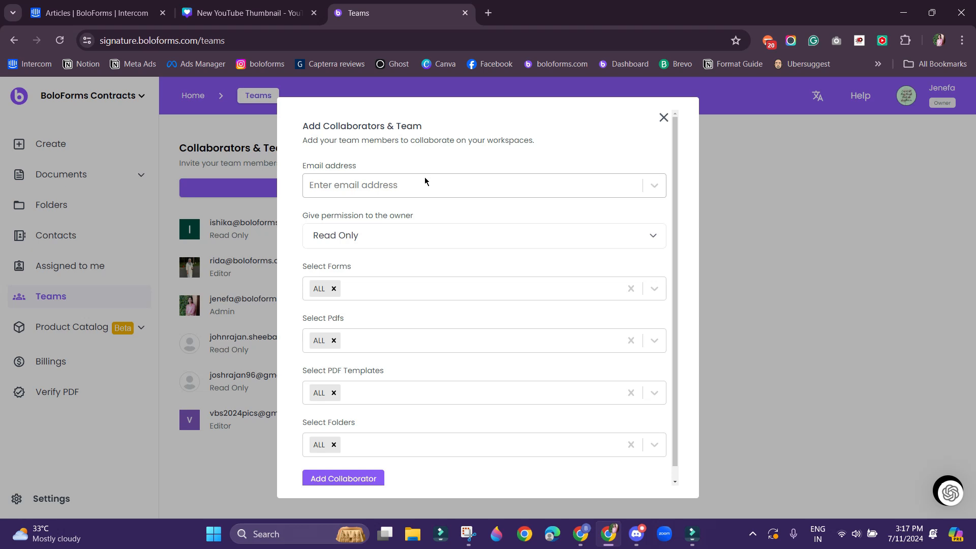
pyautogui.click(391, 185)
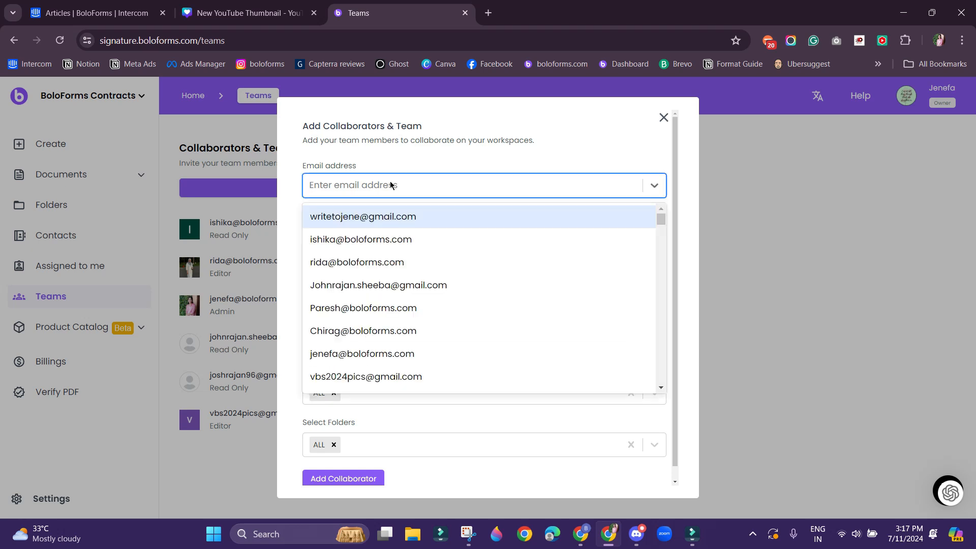
pyautogui.write('bolofo')
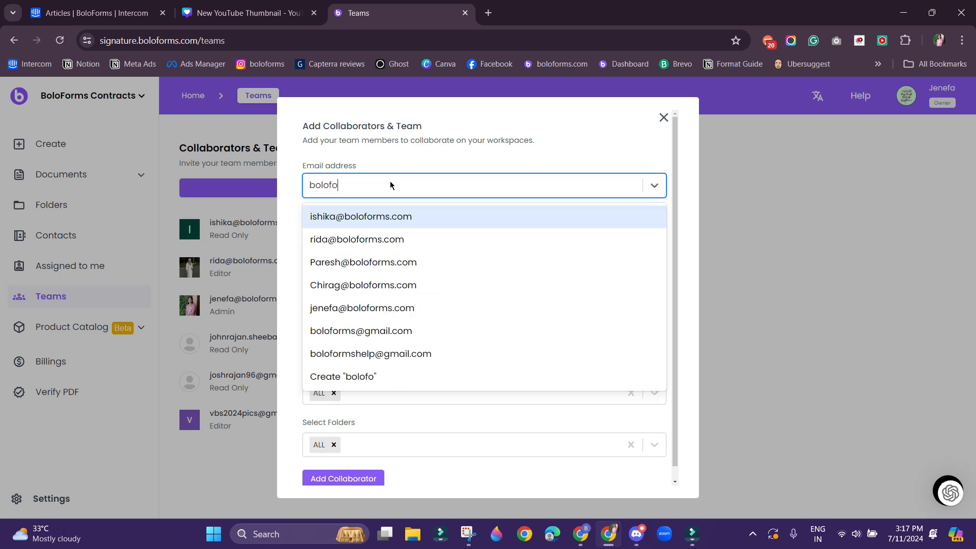
pyautogui.write('rmshelp')
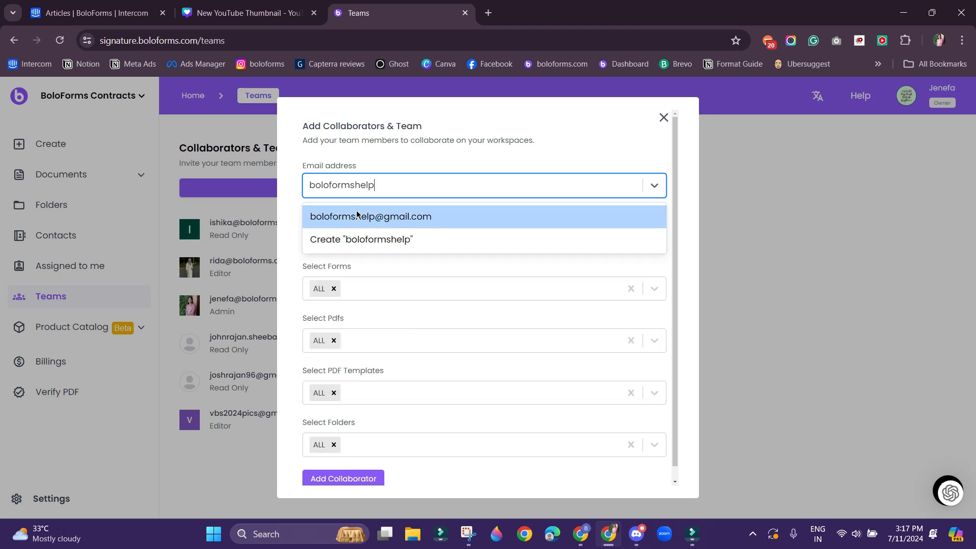
pyautogui.click(358, 216)
pyautogui.click(288, 181)
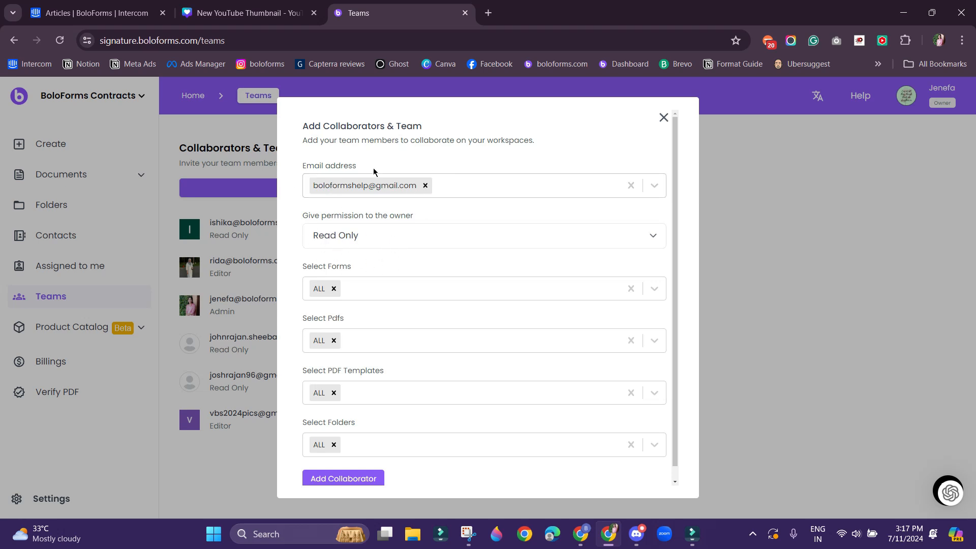
# - Set the new collaborator's permission role to Editor
pyautogui.click(404, 238)
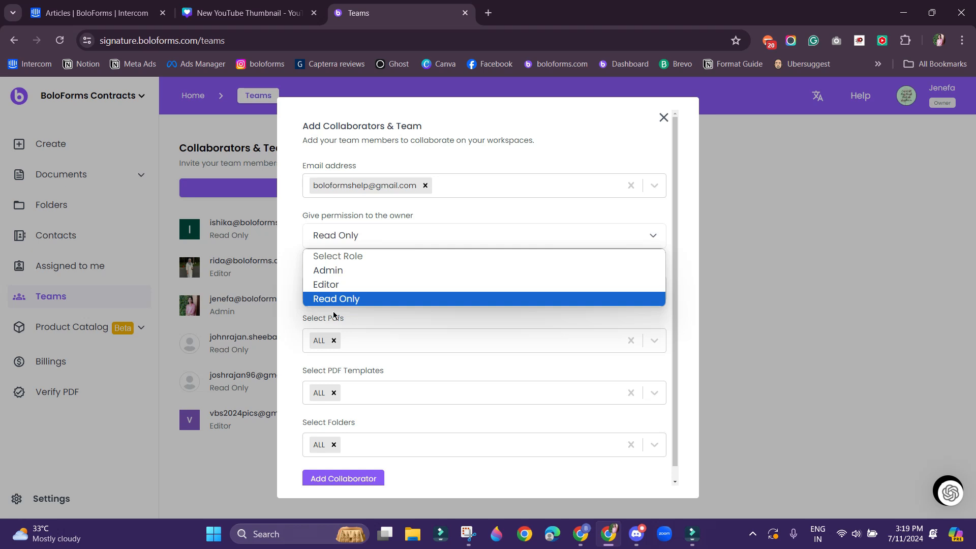
pyautogui.click(322, 323)
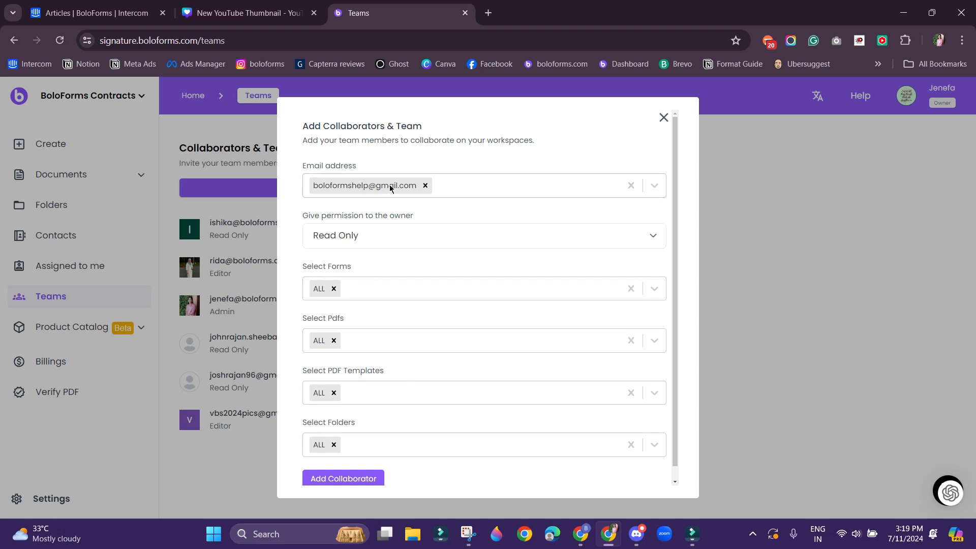
pyautogui.click(370, 237)
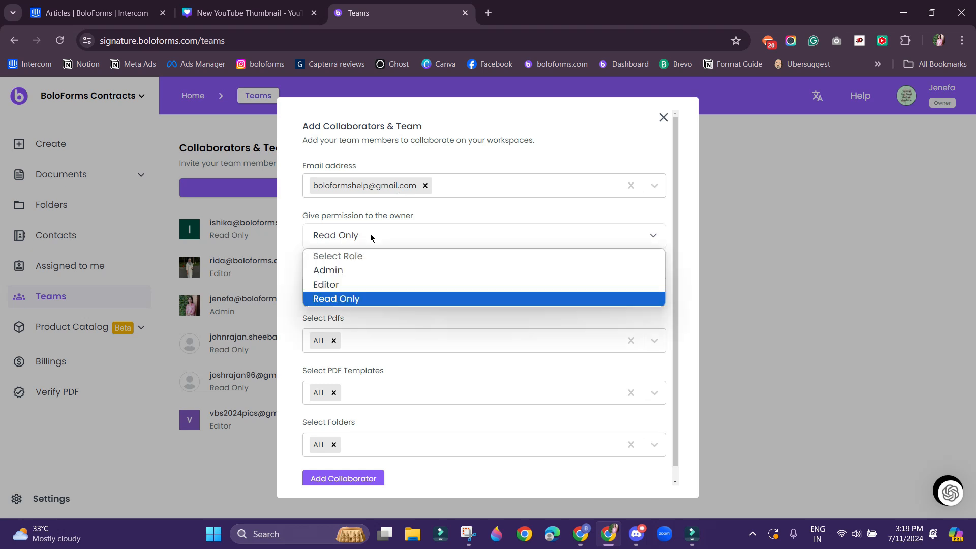
pyautogui.click(351, 286)
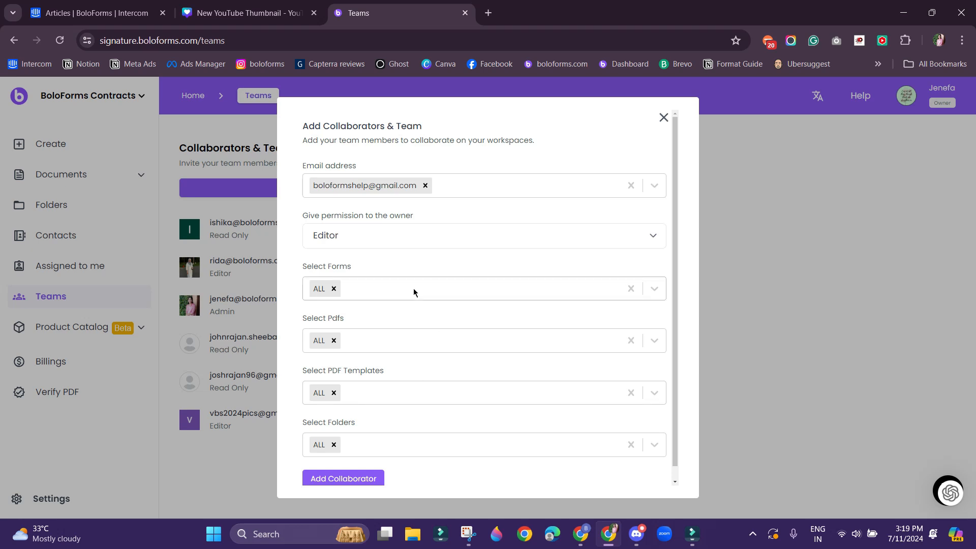
# - Restrict form access to Data policy consent, Contact information and Sales representative form, and PDF access to two Afiidavit of Correction.pdf files and BoloSign Original sales deck.pdf
pyautogui.click(390, 290)
pyautogui.click(334, 289)
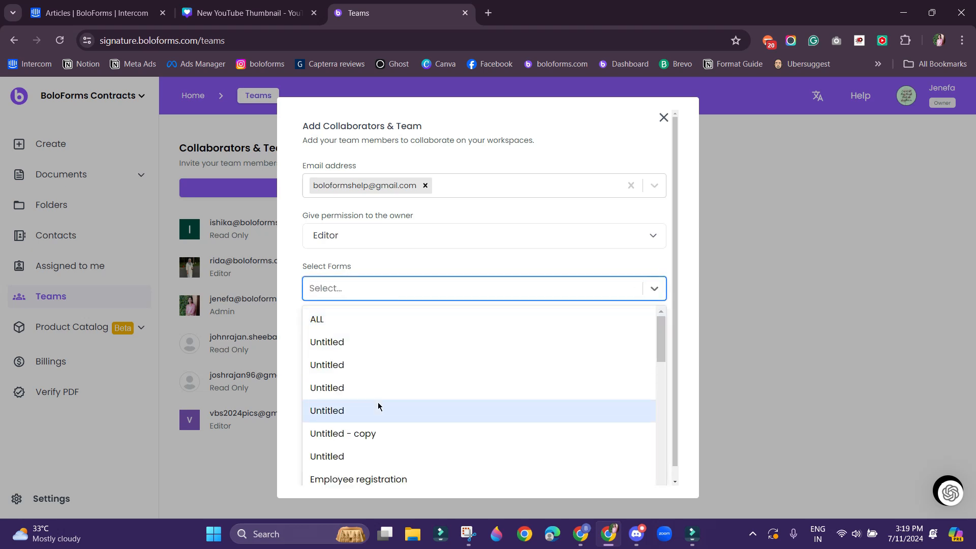
pyautogui.scroll(-5, 380, 407)
pyautogui.click(352, 372)
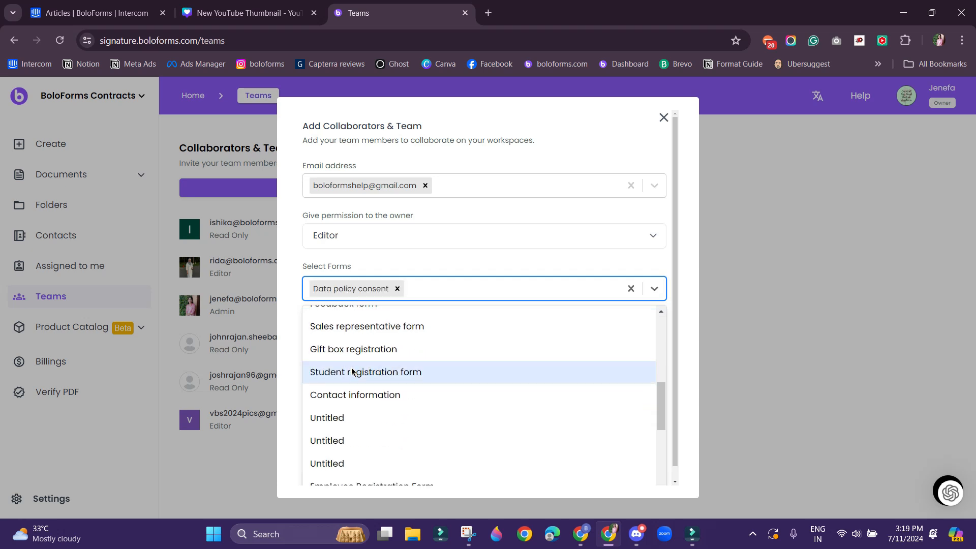
pyautogui.click(336, 397)
pyautogui.click(370, 327)
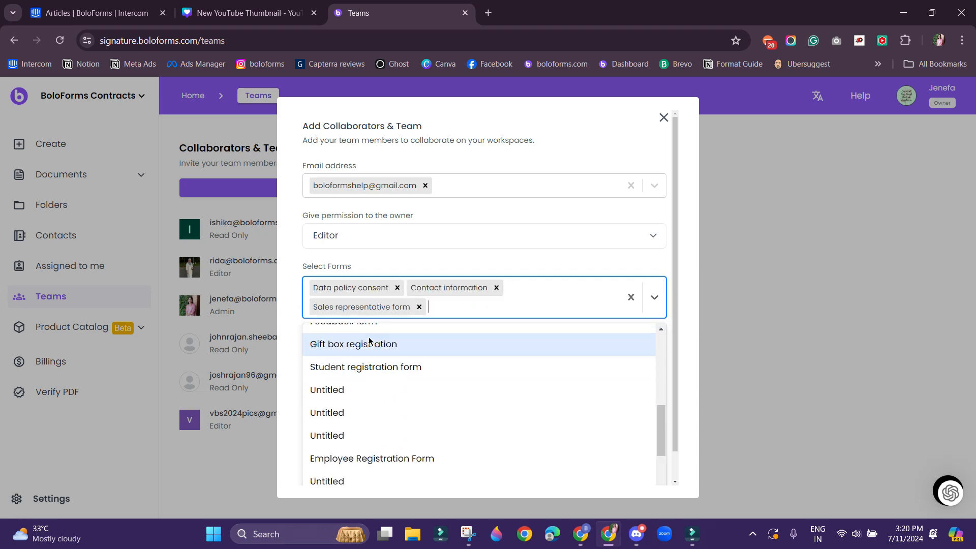
pyautogui.click(373, 321)
pyautogui.click(373, 361)
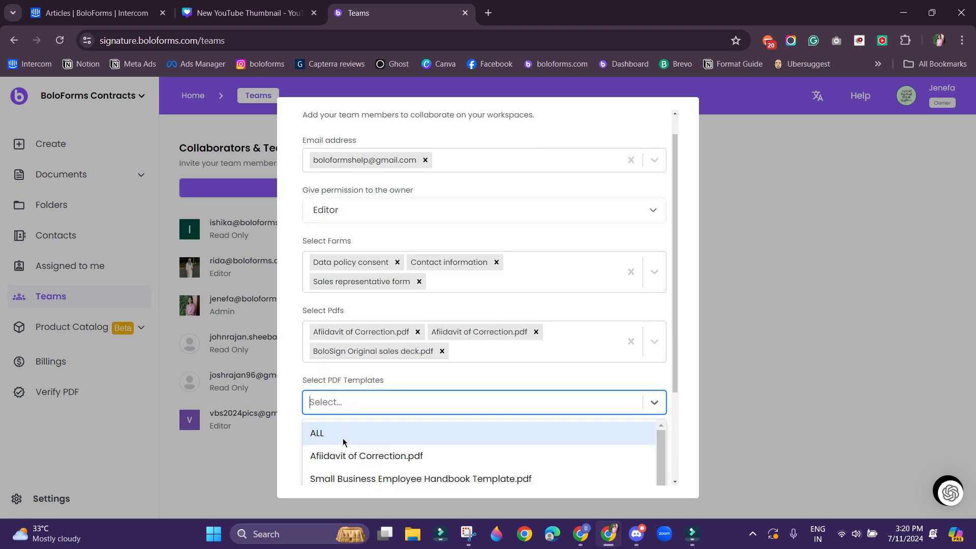
# - Restrict PDF template access to two Employee Handbook Template.pdf templates and one Afiidavit of Correction.pdf template
pyautogui.scroll(-2, 344, 441)
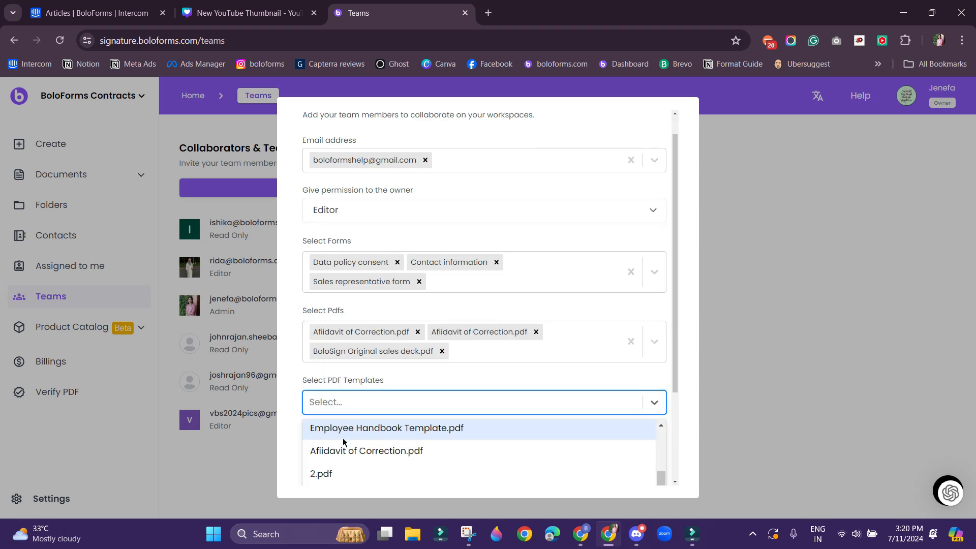
pyautogui.click(362, 437)
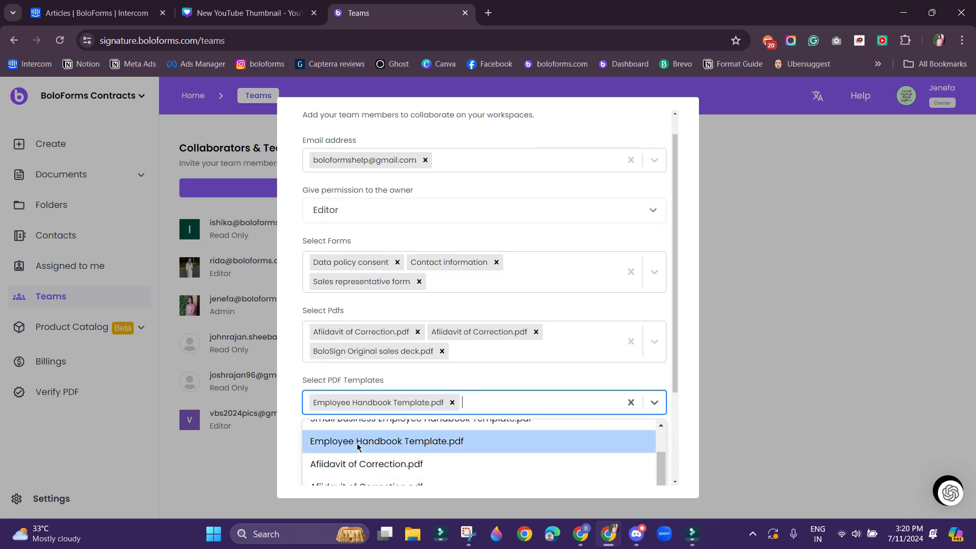
pyautogui.click(356, 442)
pyautogui.click(349, 460)
pyautogui.click(476, 382)
# - Replace the all-folders access with Sales, Dataset, Marketing and sales, and Marketing, and add the collaborator to the team
pyautogui.scroll(-1, 477, 383)
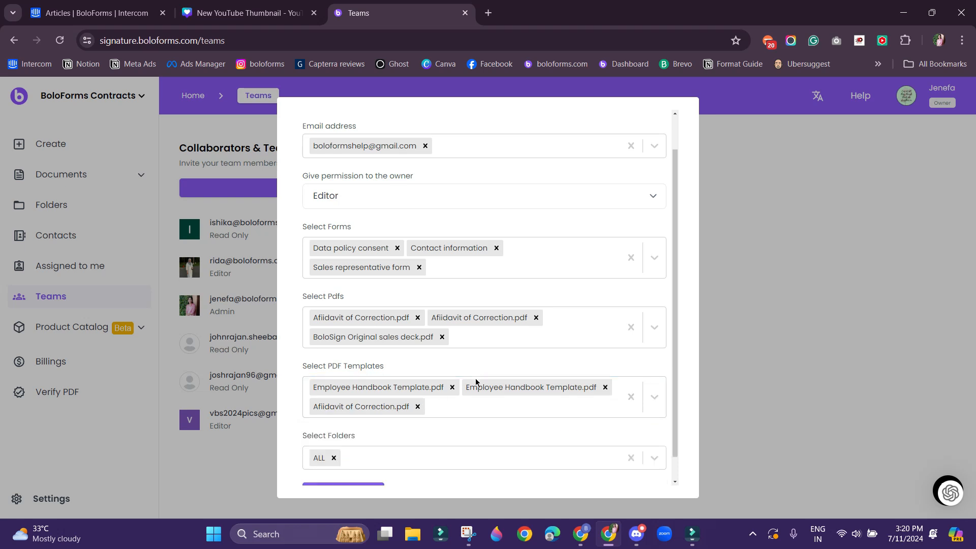
pyautogui.click(350, 432)
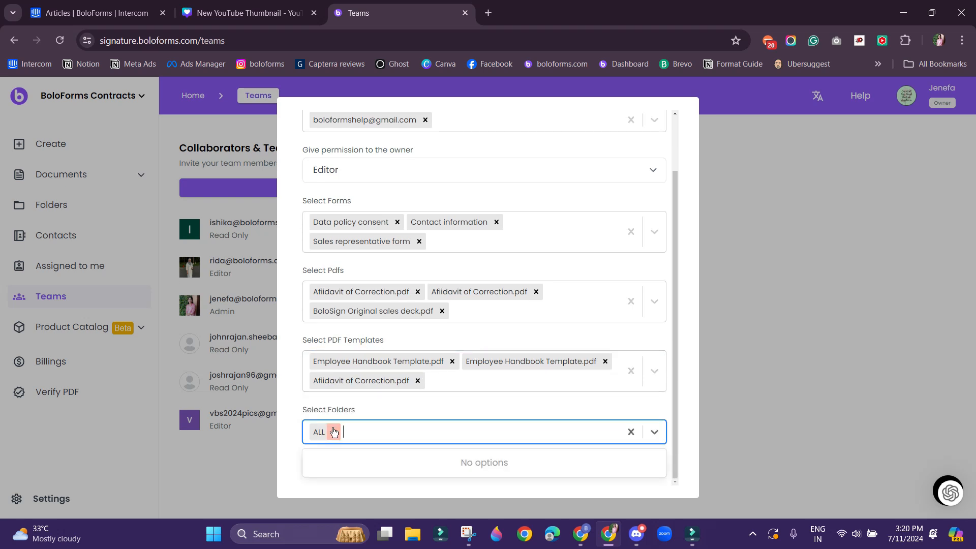
pyautogui.click(333, 432)
pyautogui.click(364, 427)
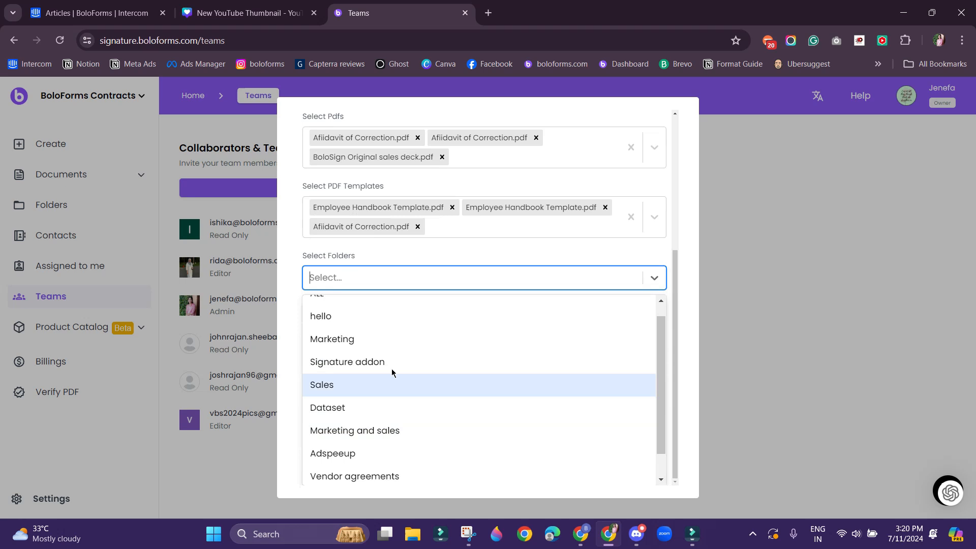
pyautogui.click(338, 386)
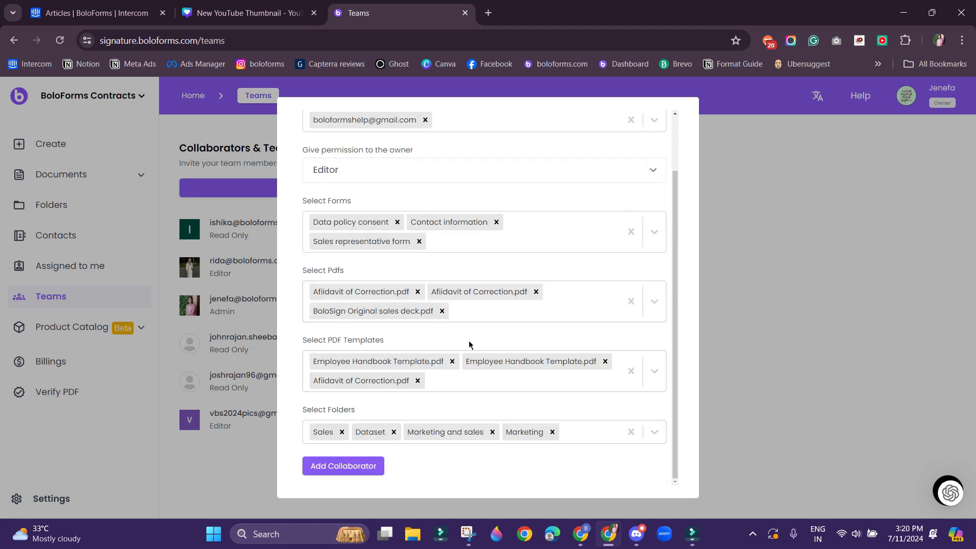
pyautogui.scroll(2, 469, 345)
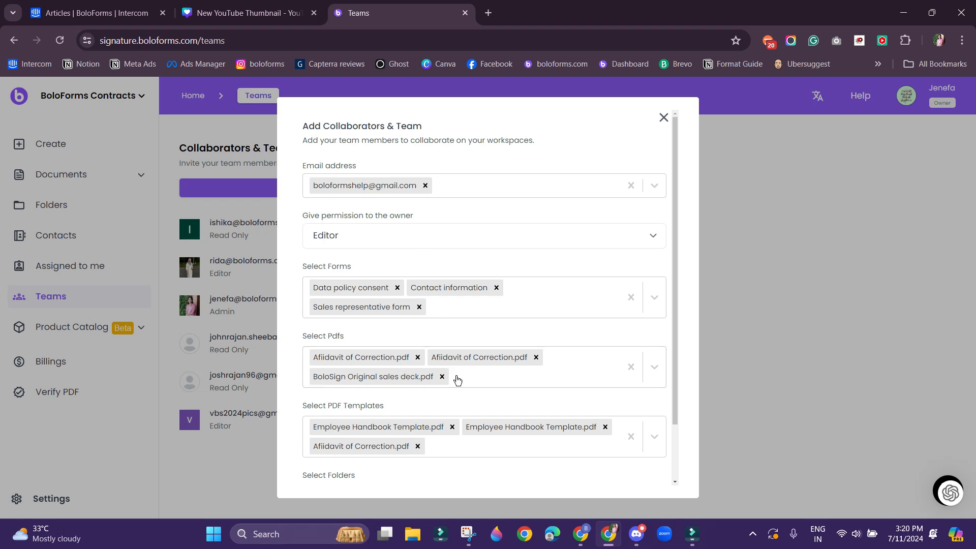
pyautogui.scroll(-2, 468, 376)
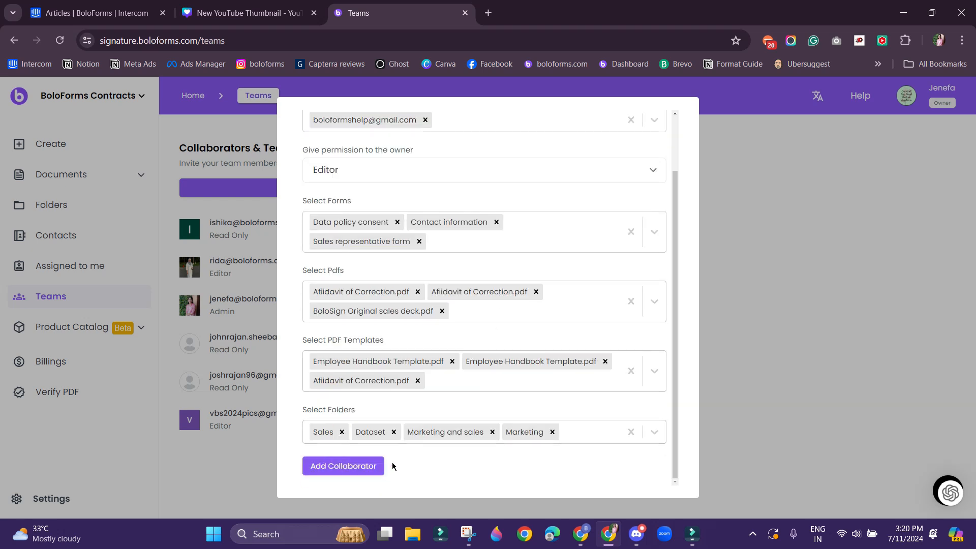
pyautogui.click(340, 475)
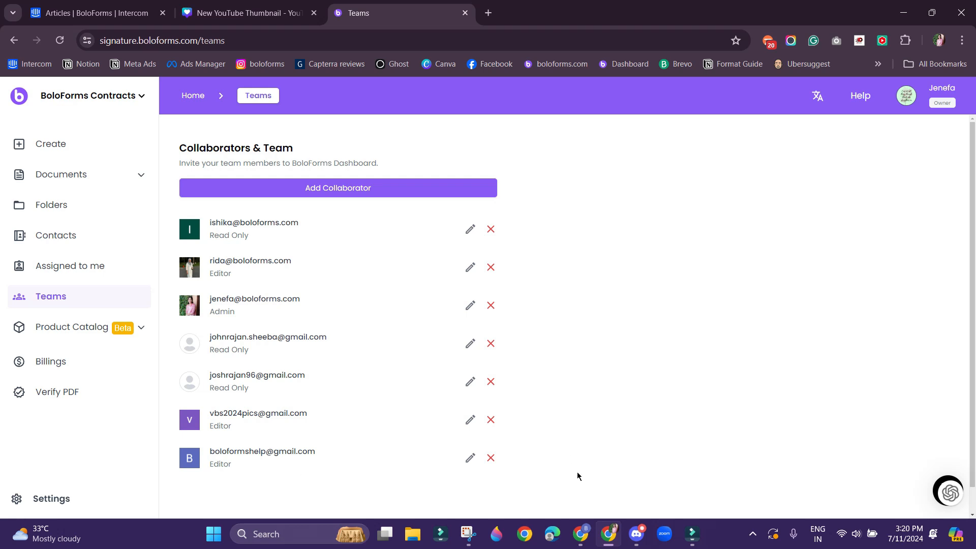
# - Switch to the invited collaborator's browser window and change the active workspace to the shared BoloForms Contracts
pyautogui.click(580, 534)
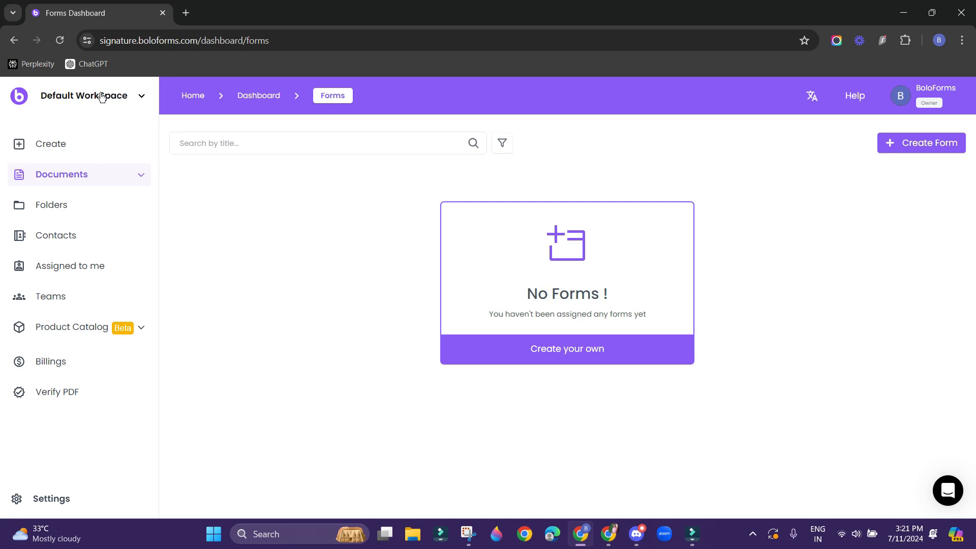
pyautogui.click(142, 98)
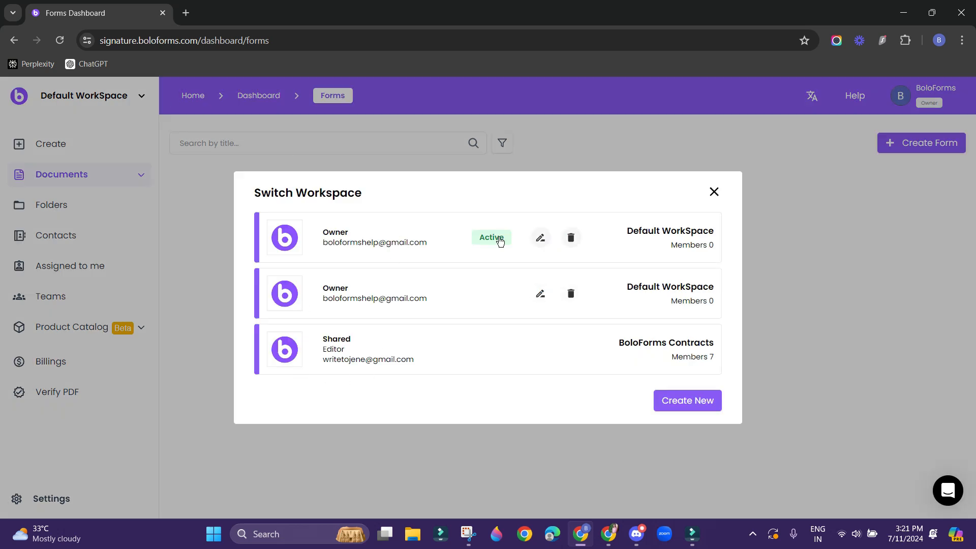
pyautogui.moveTo(446, 350); pyautogui.dragTo(325, 209)
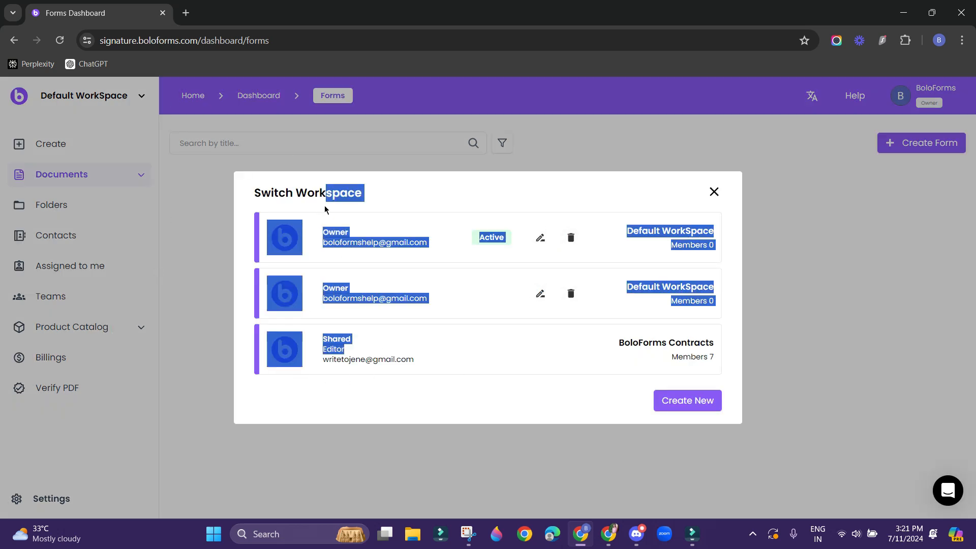
pyautogui.click(413, 184)
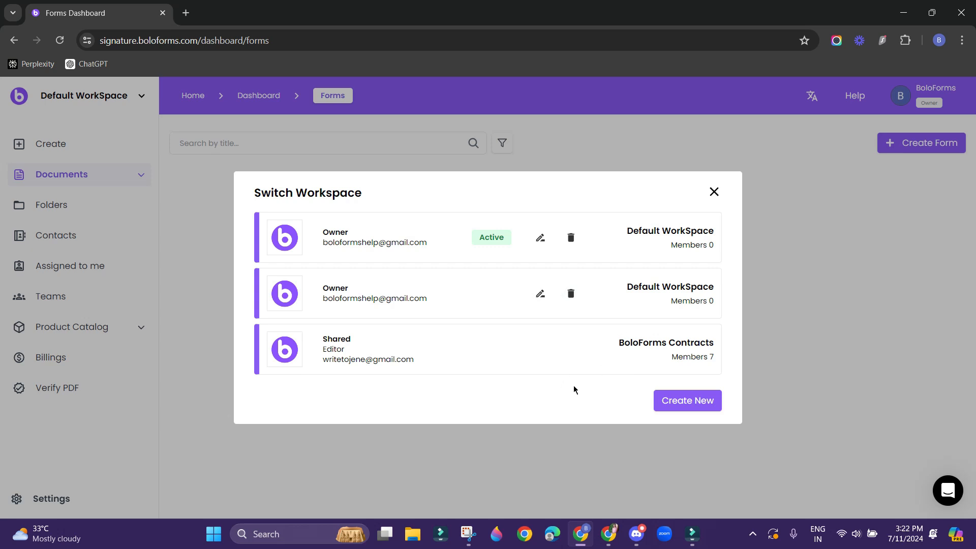
pyautogui.click(621, 356)
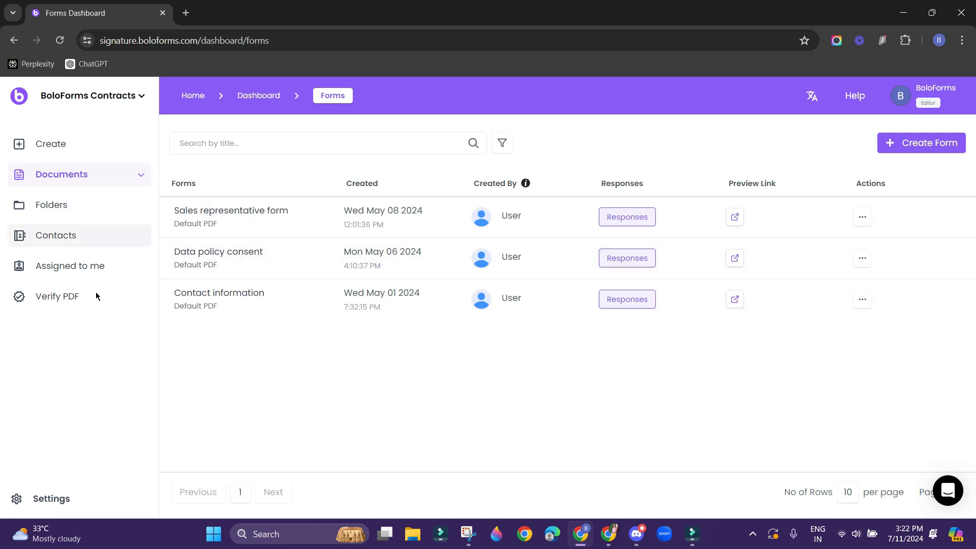
# - Check which forms, PDFs and PDF templates the collaborator can access in the shared workspace
pyautogui.click(76, 178)
pyautogui.click(65, 198)
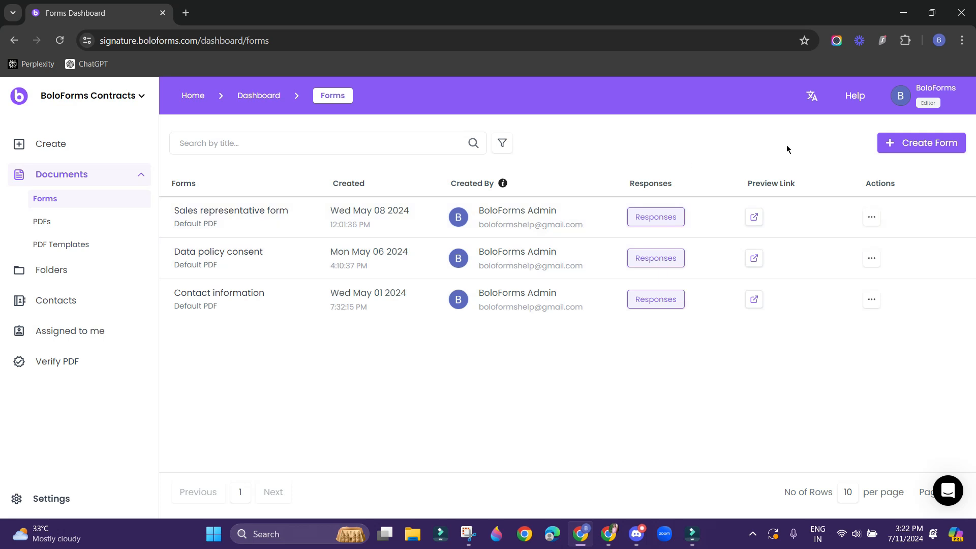
pyautogui.click(56, 221)
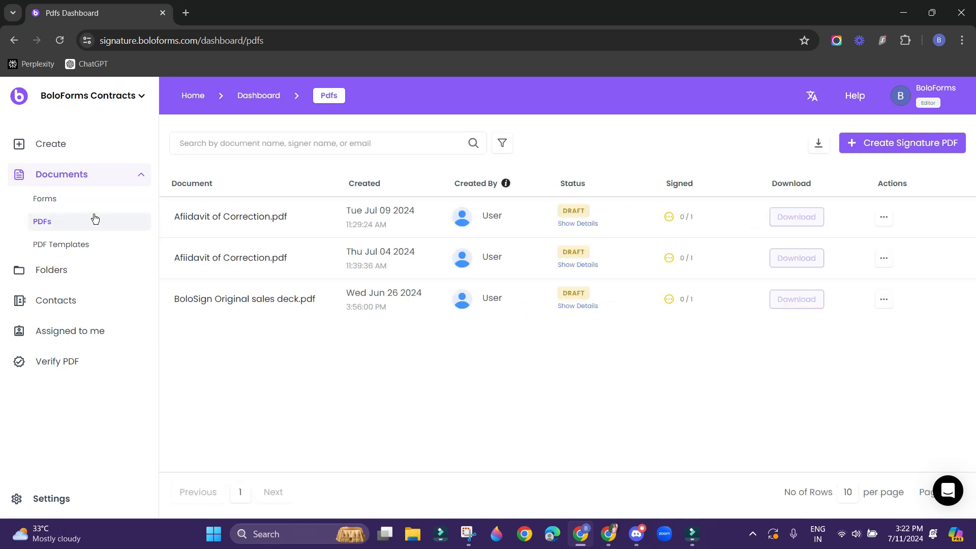
pyautogui.click(60, 249)
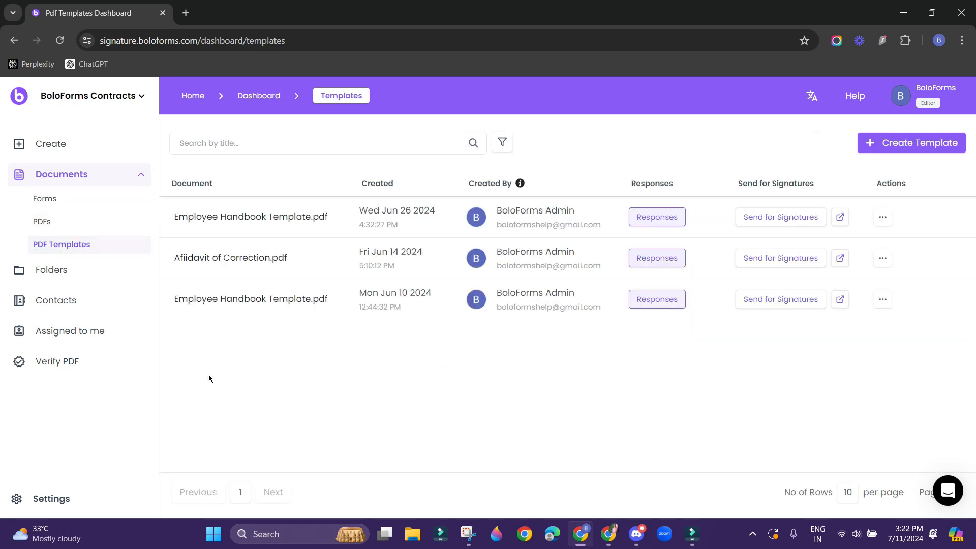